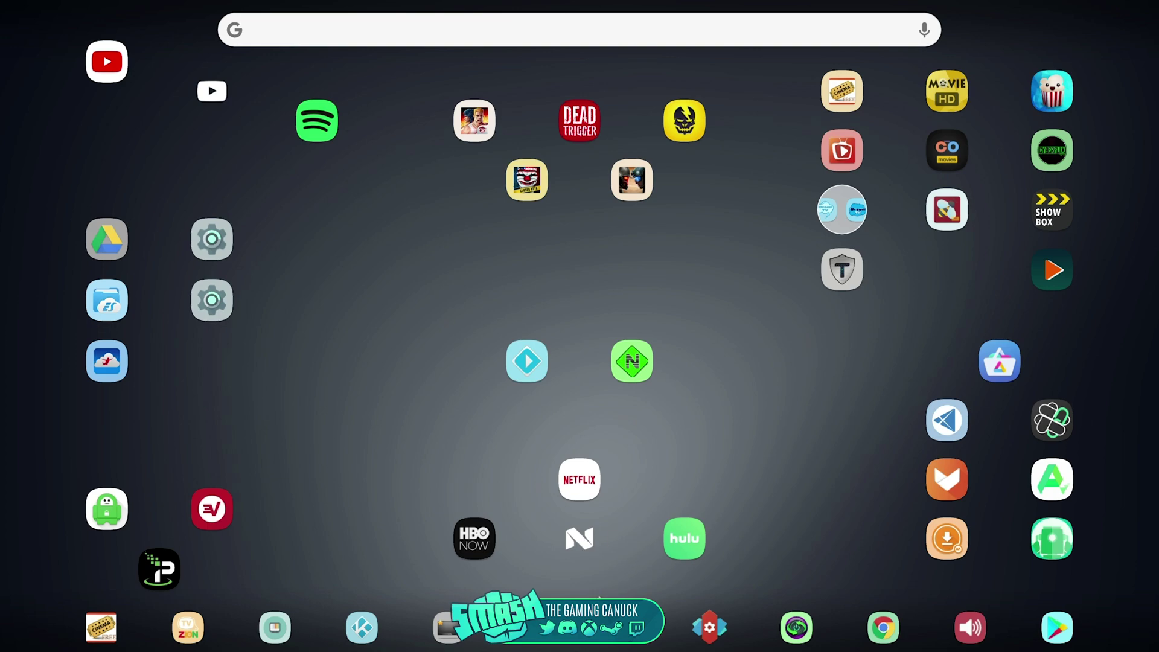
Step: Launch Xposed Installer and use the side menu to reach the installed Modules list
left_click(622, 627)
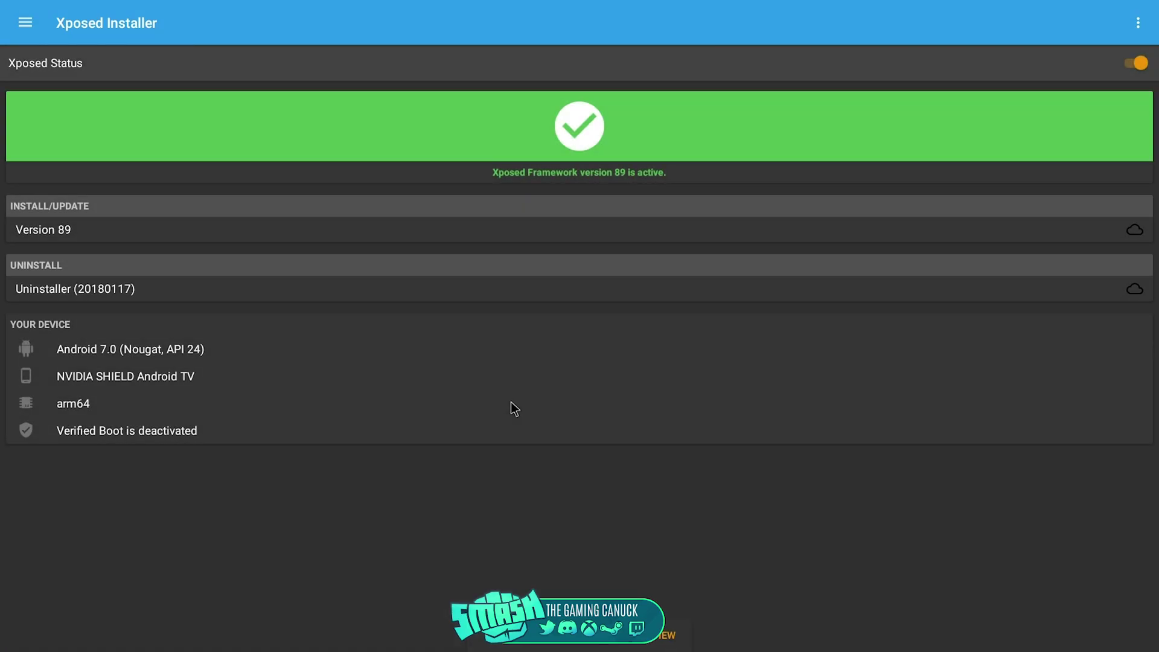
left_click(511, 403)
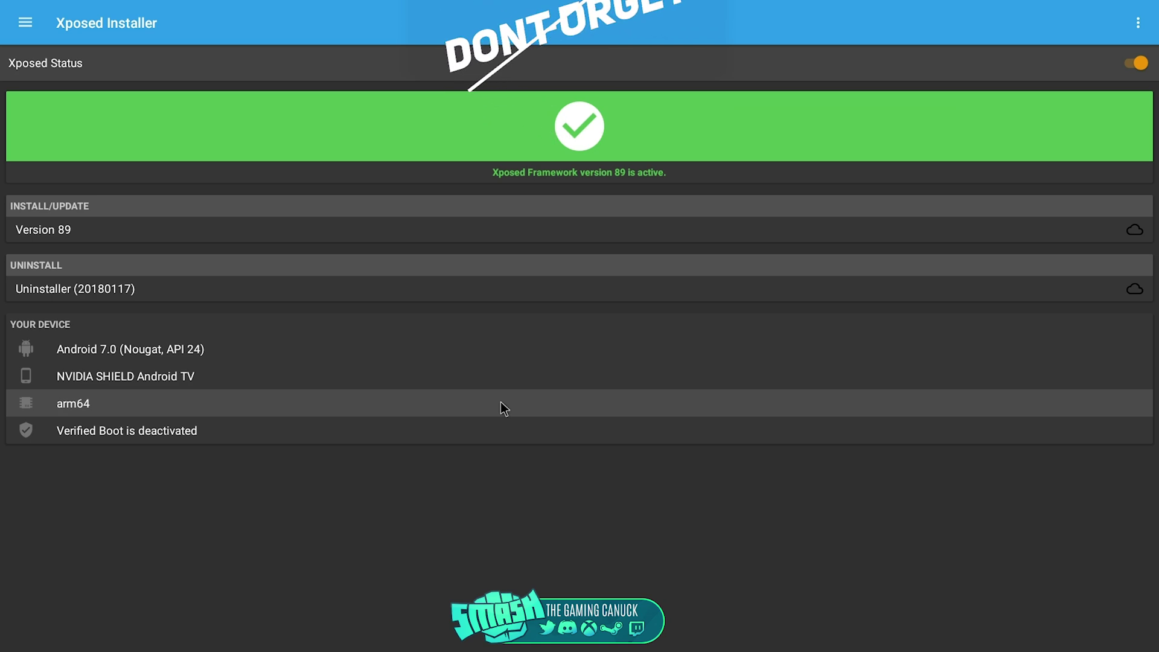
key("Up")
key("Up")
key("Up")
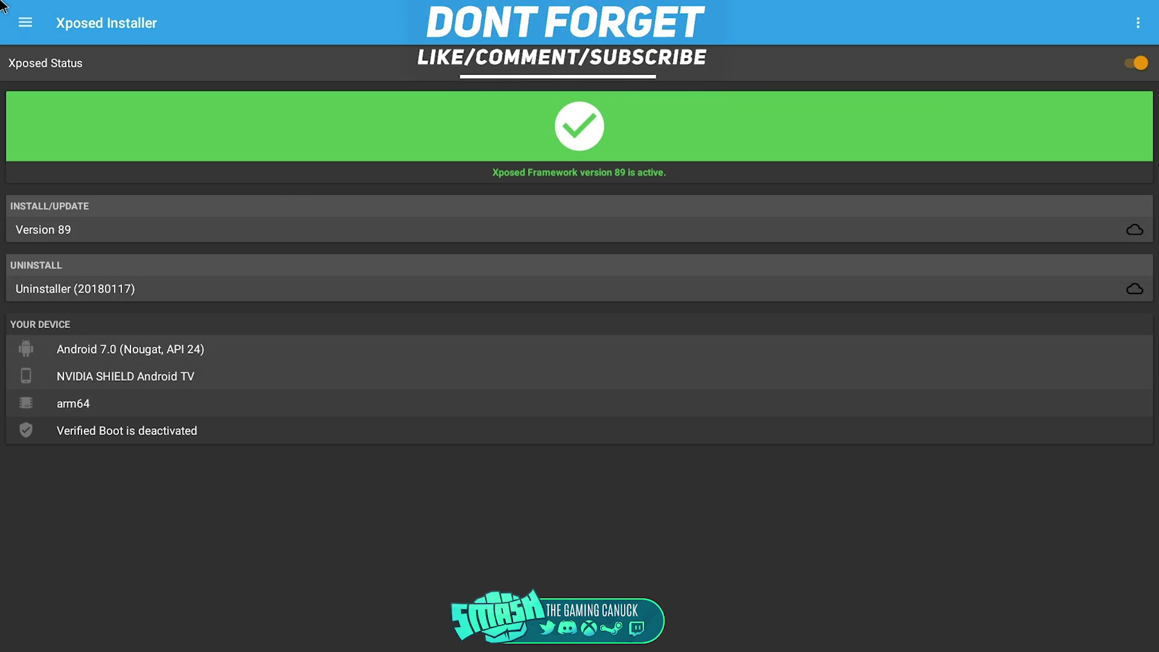
left_click(26, 22)
left_click(39, 87)
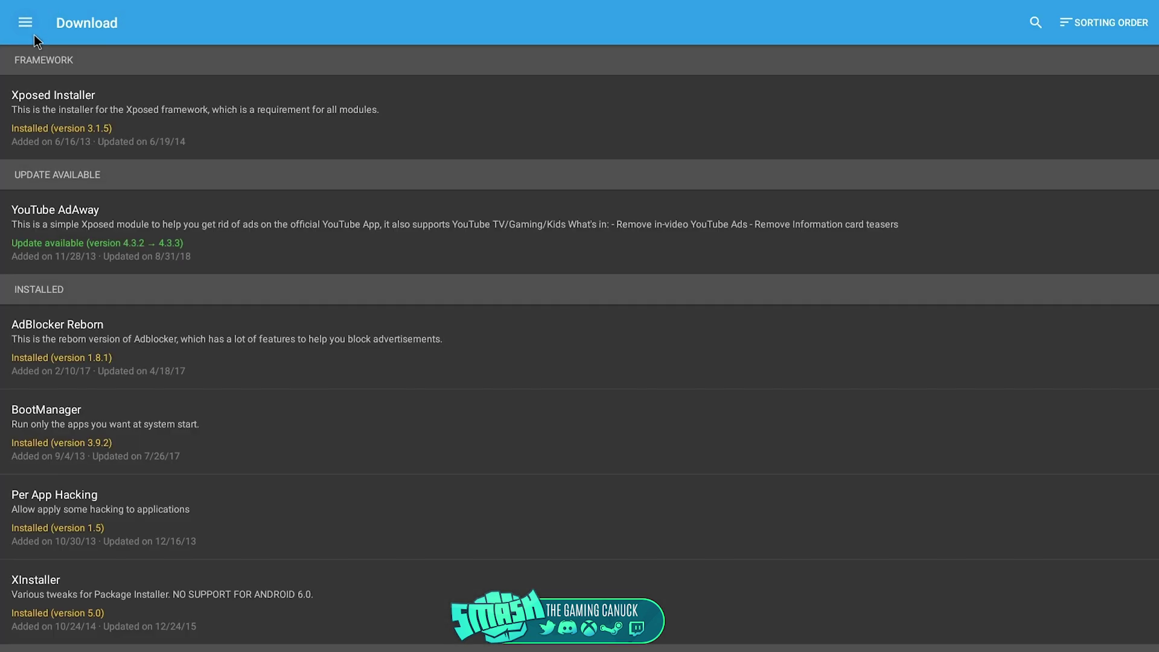
left_click(26, 21)
left_click(45, 55)
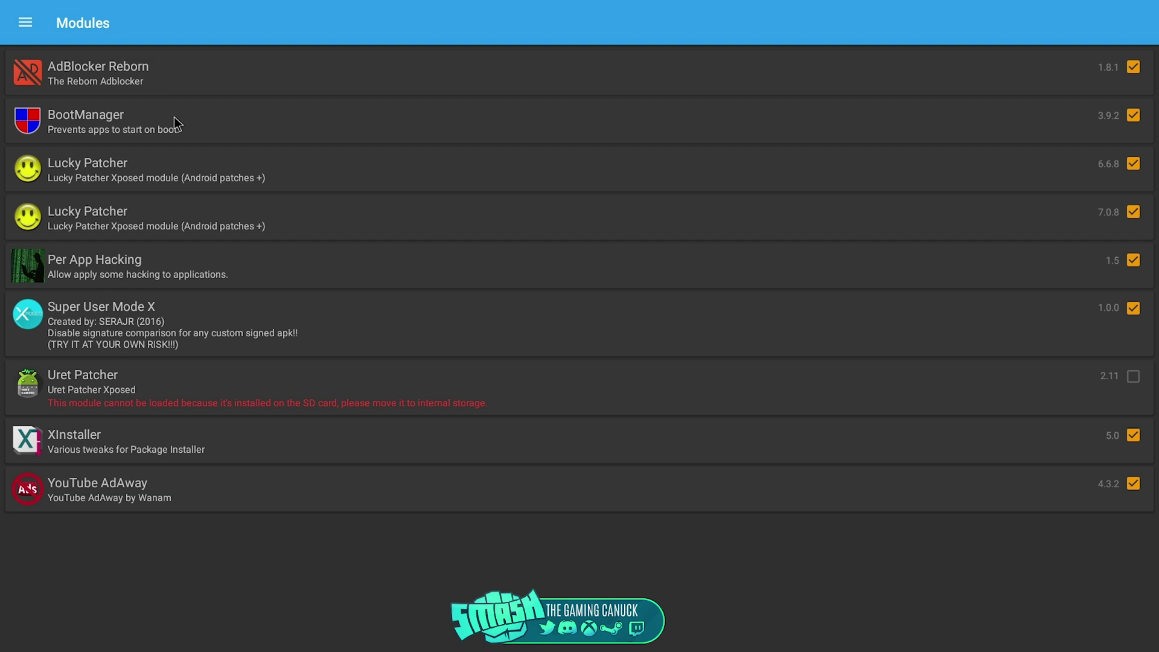
Step: Go to the Download page and search the module repository for 'bootm'
left_click(25, 22)
left_click(54, 92)
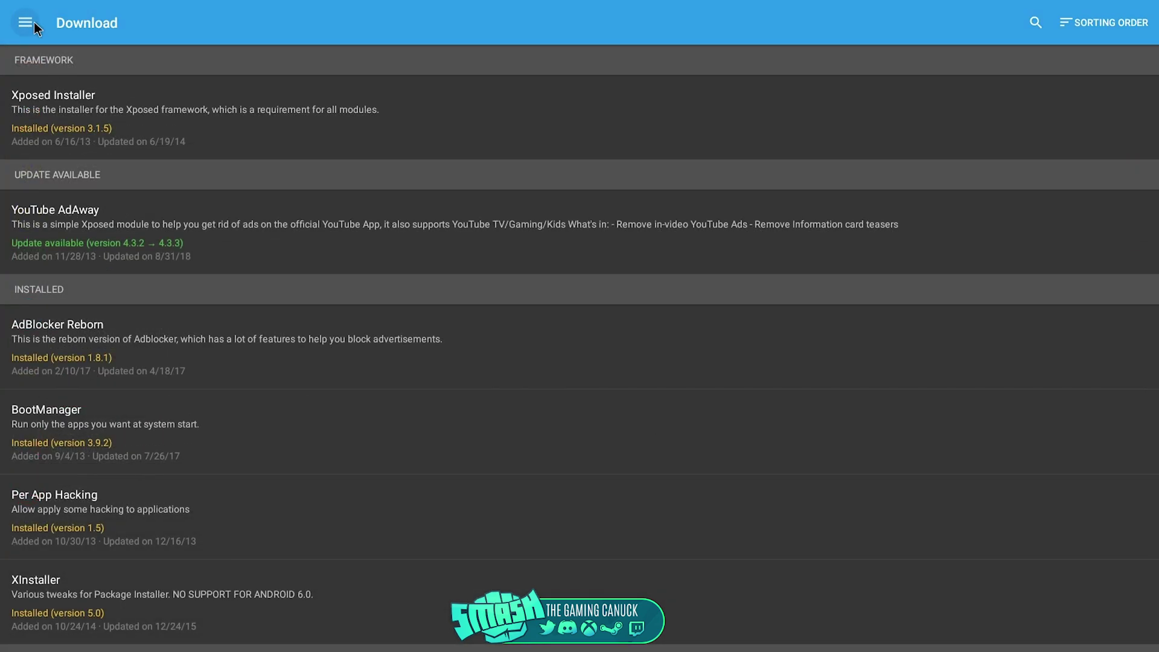
left_click(1027, 28)
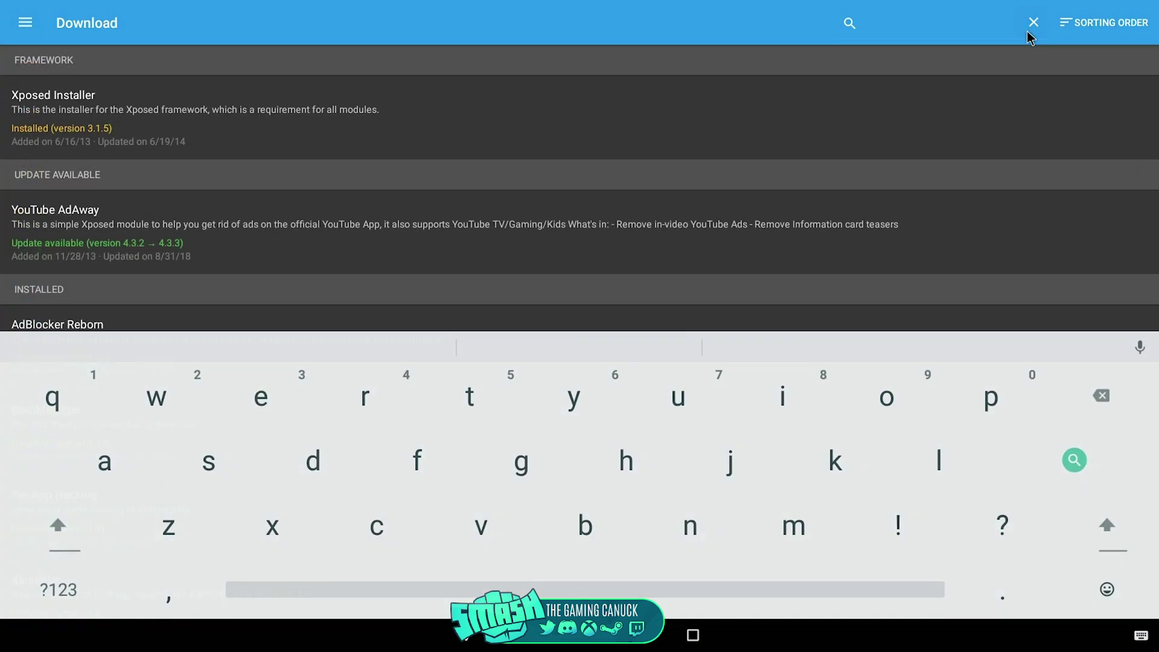
left_click(585, 526)
type("boo")
left_click(886, 396)
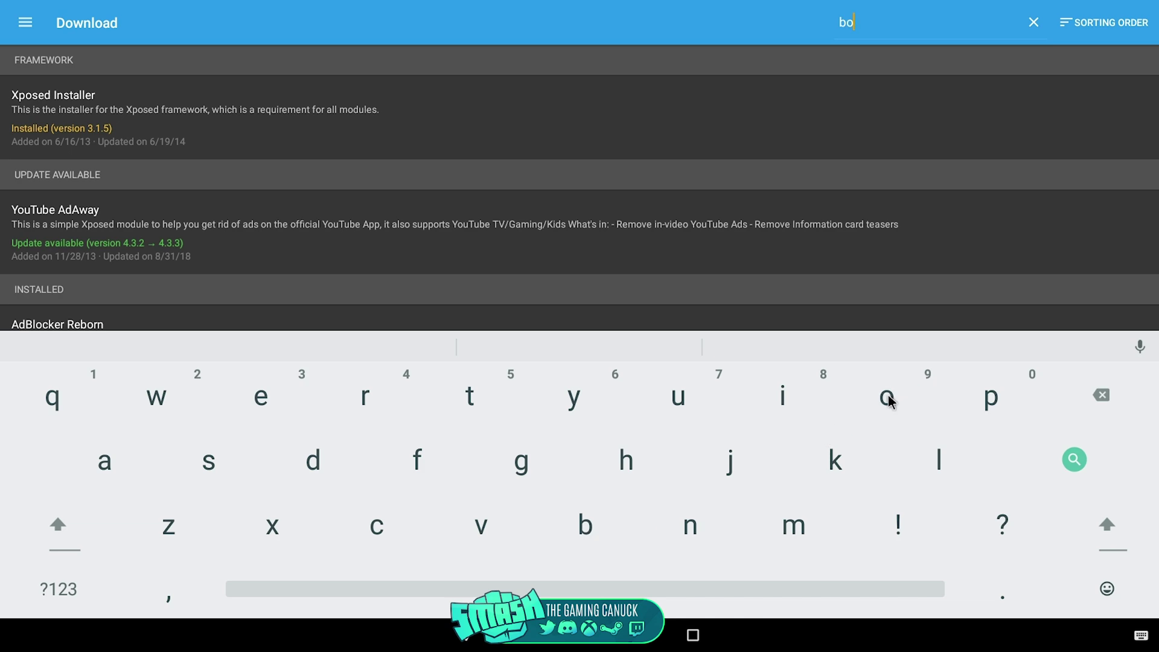
left_click(492, 402)
left_click(793, 526)
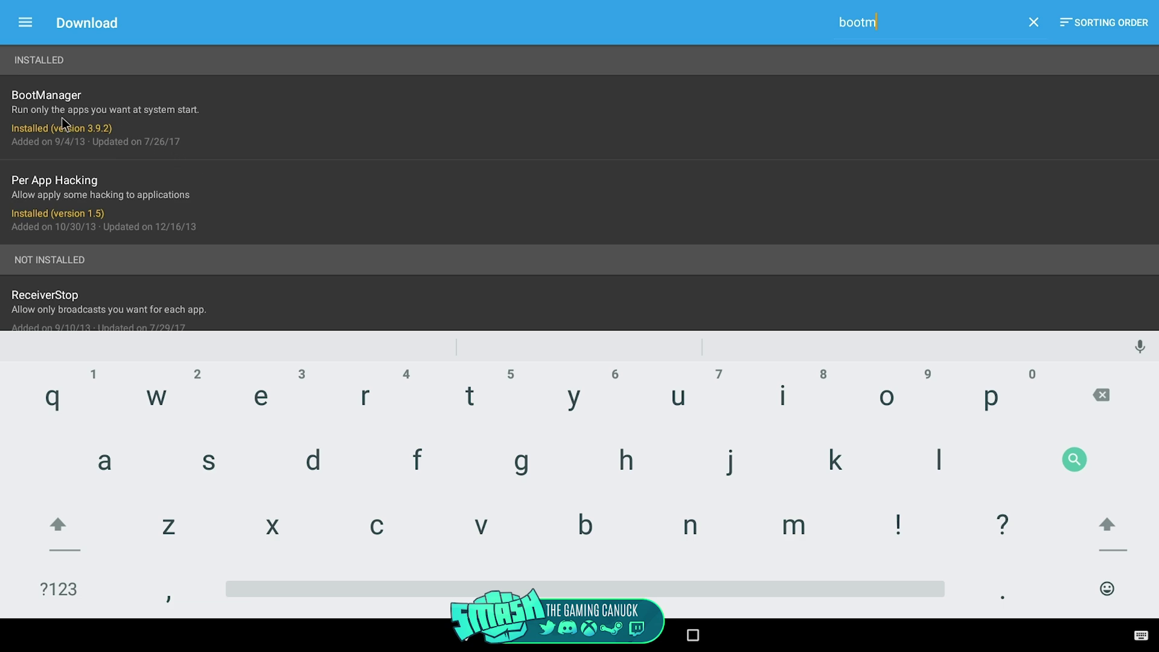
Step: Check BootManager's versions to confirm 3.9.2 is newest, then close its details
left_click(124, 119)
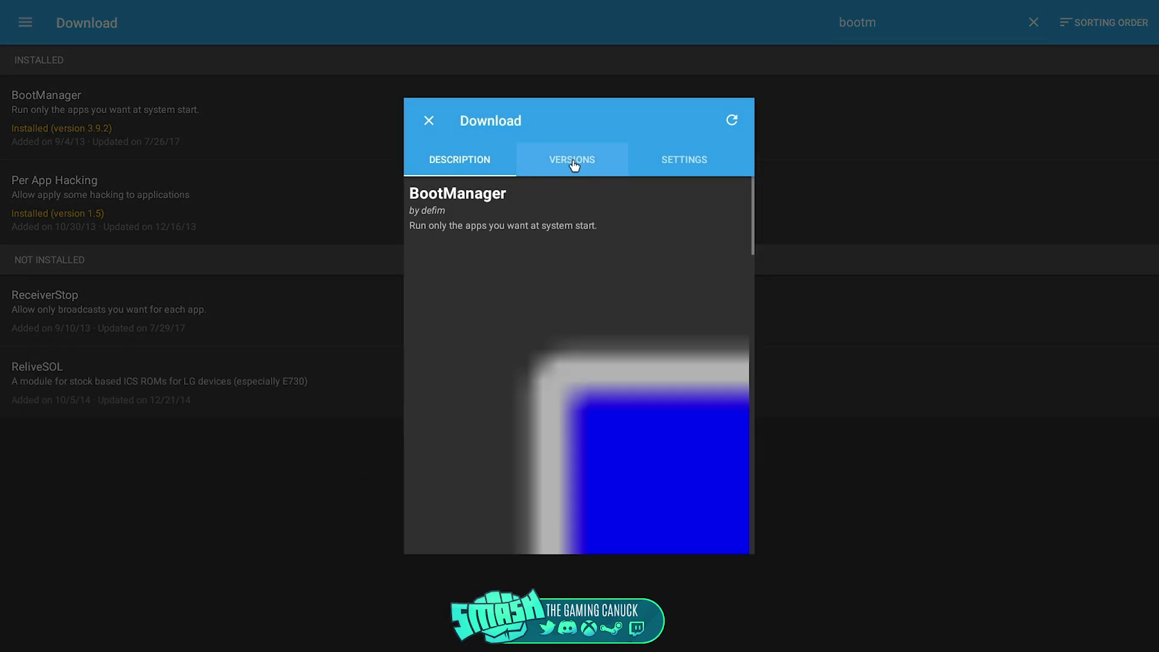
left_click(574, 163)
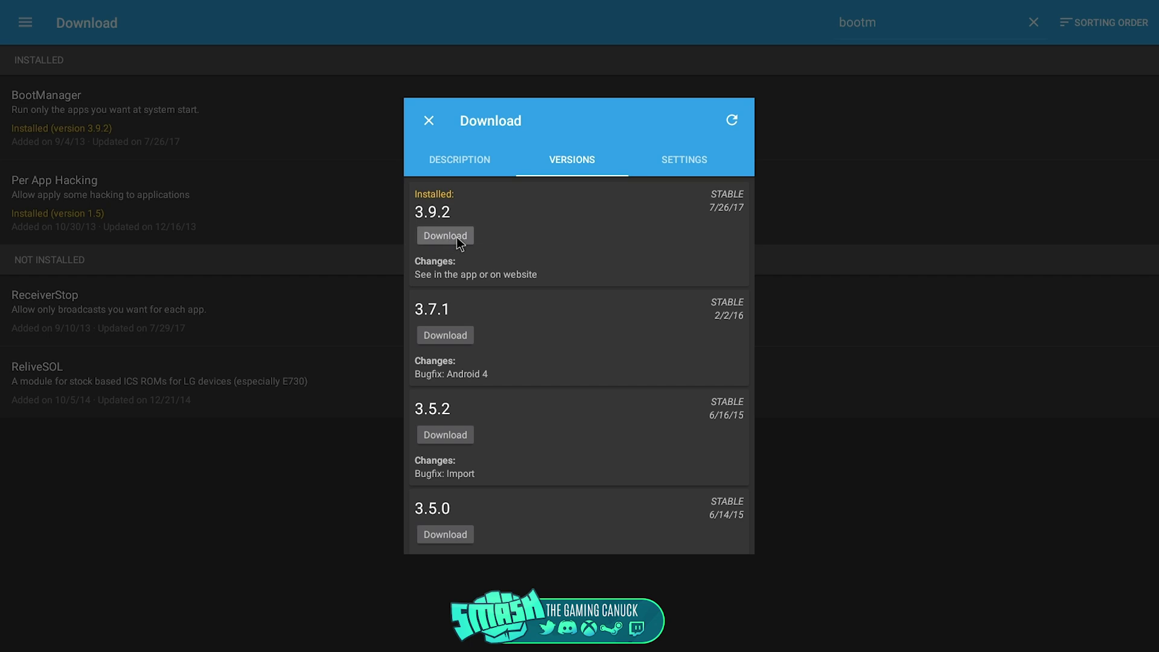
left_click(843, 170)
Step: Return to Modules via the Framework page, re-enable BootManager, and launch it
left_click(31, 37)
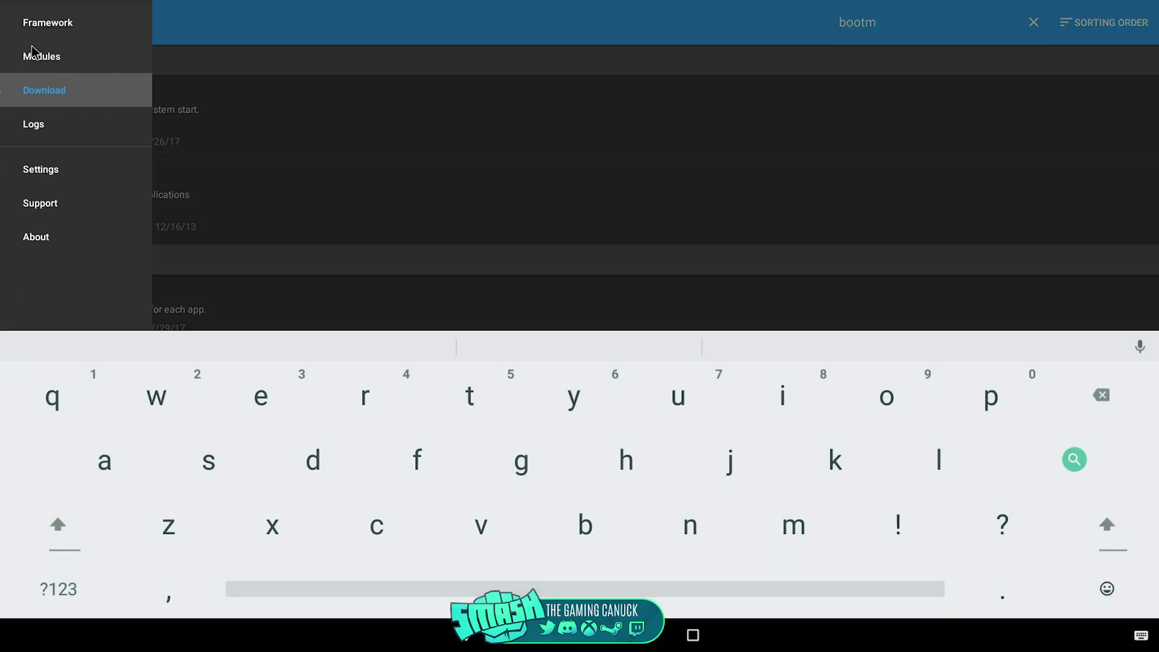
left_click(73, 27)
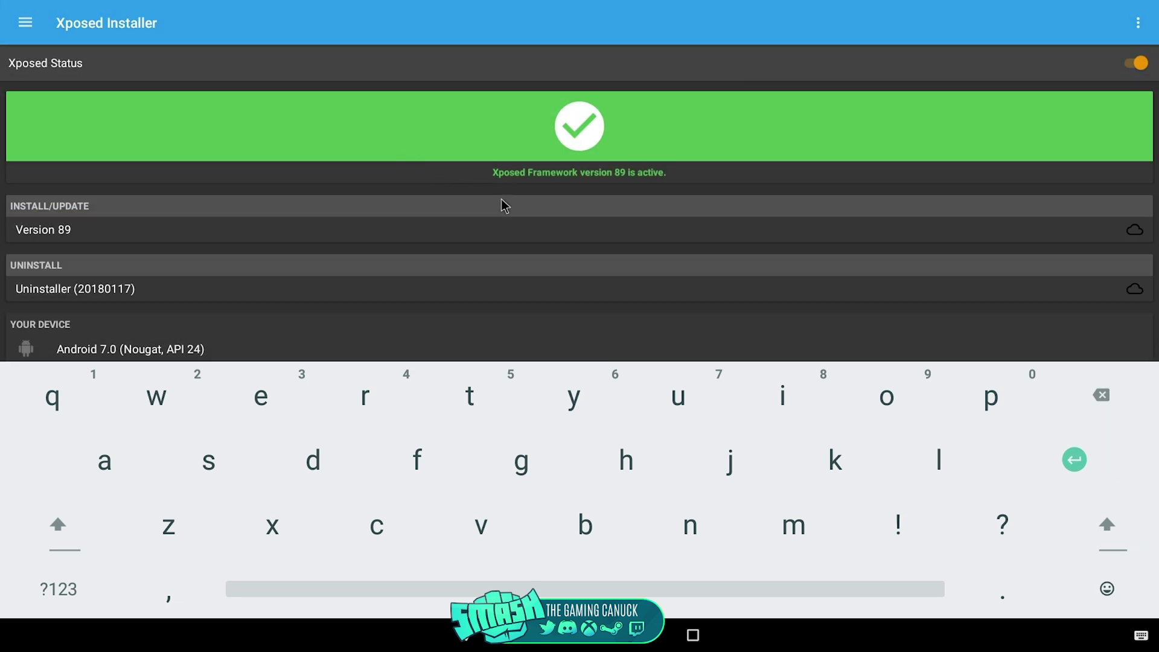
left_click(25, 24)
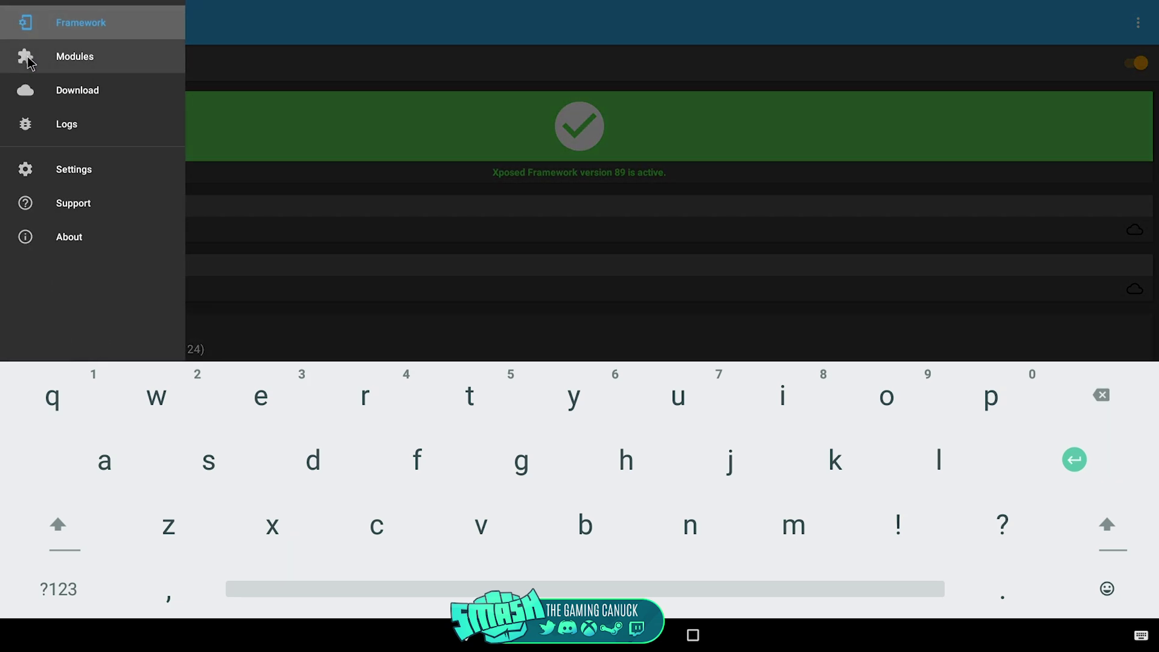
left_click(28, 58)
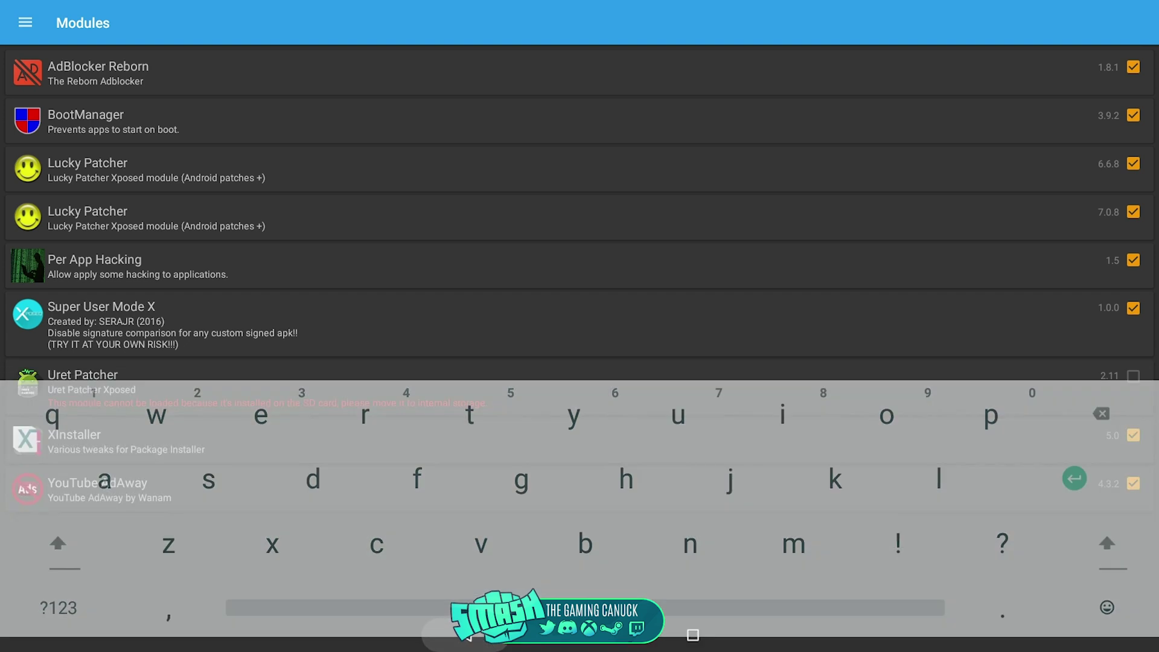
left_click(1133, 118)
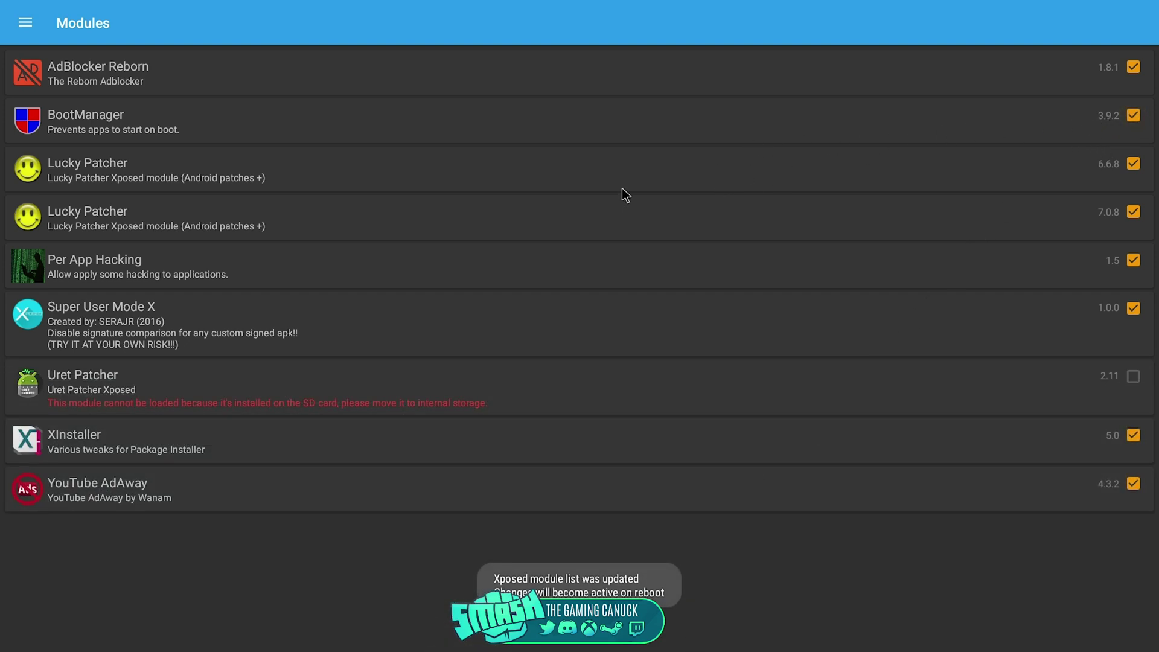
left_click(143, 118)
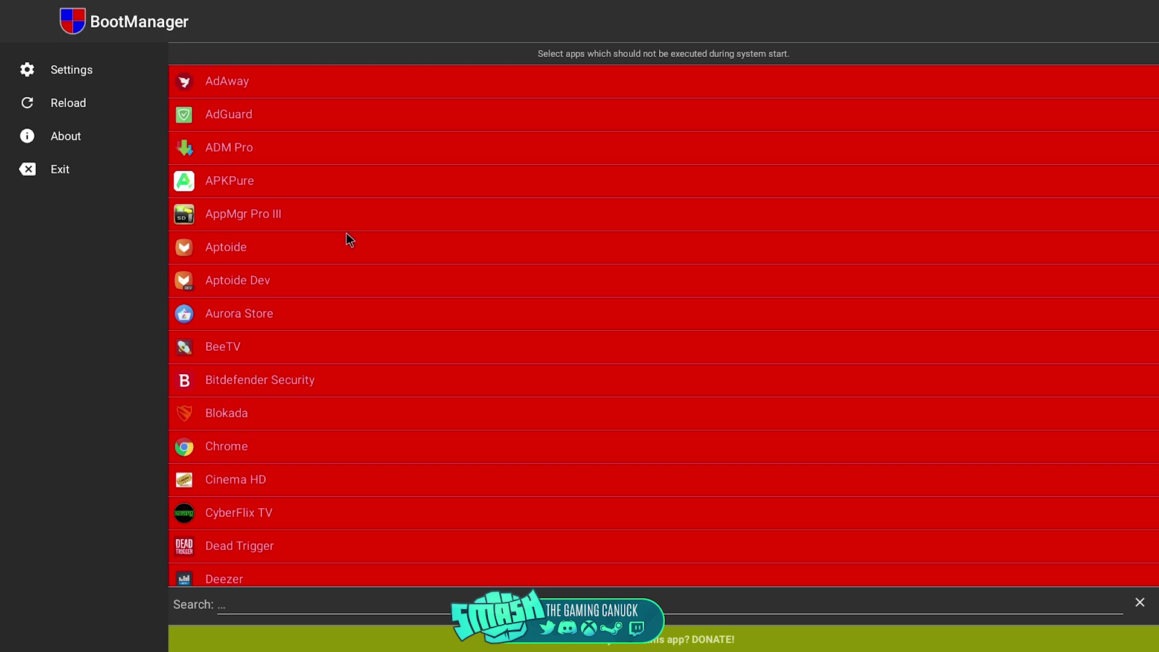
scroll(346, 237, "down", 5)
scroll(346, 237, "down", 5)
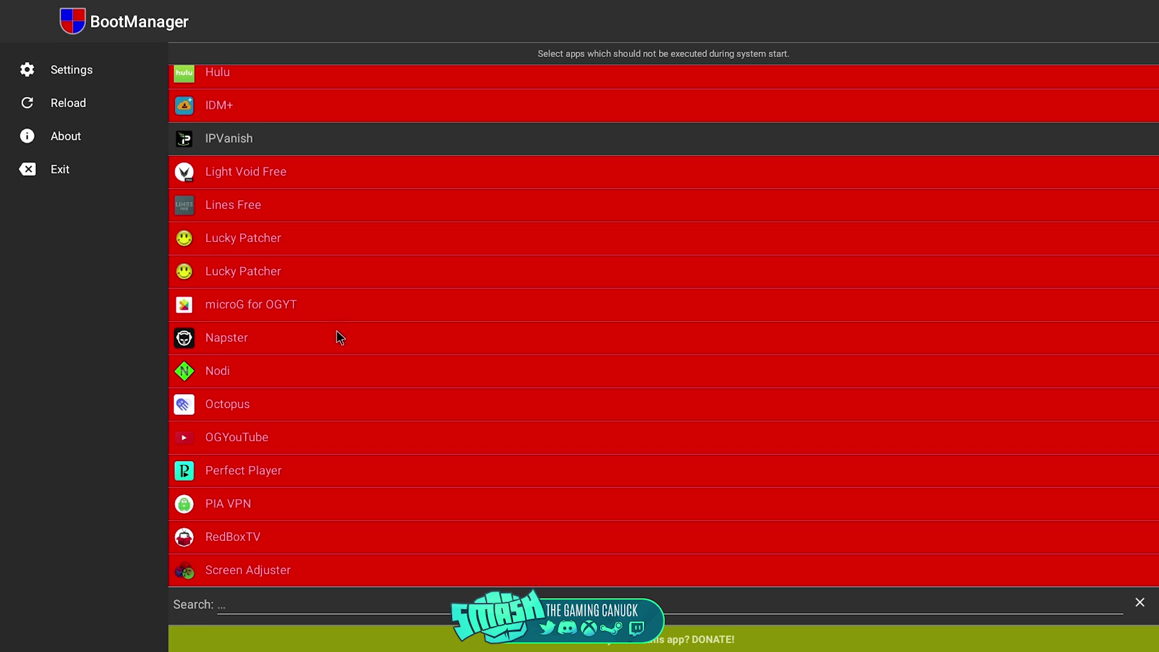
scroll(316, 351, "down", 3)
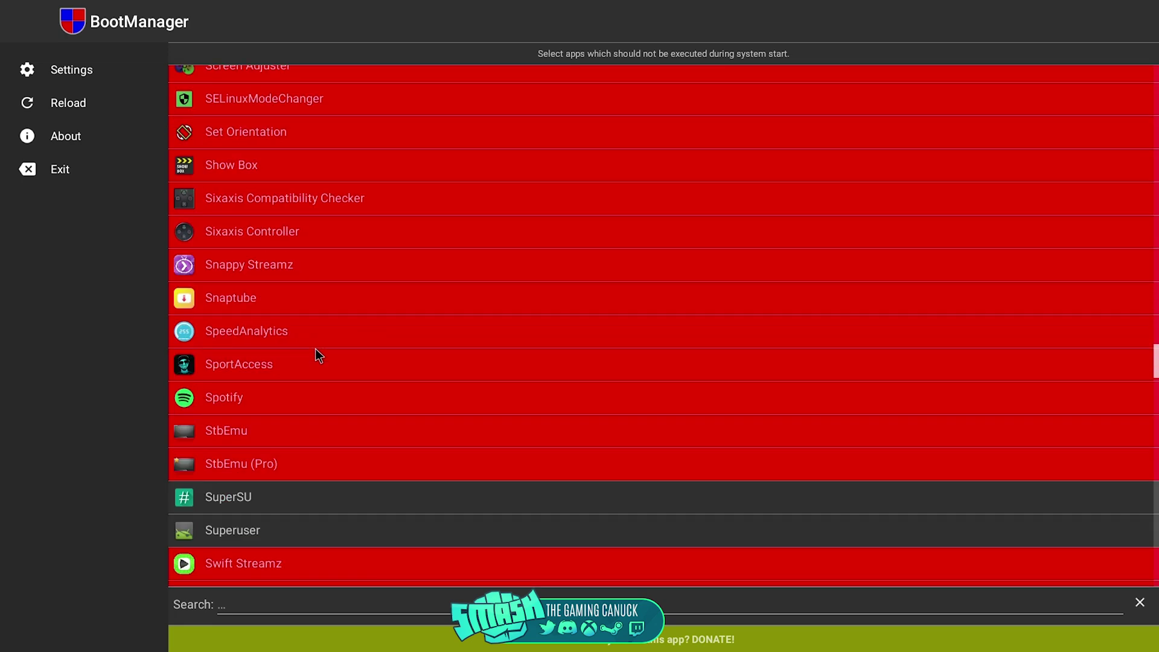
scroll(317, 355, "down", 1)
scroll(317, 355, "down", 3)
scroll(317, 355, "down", 3)
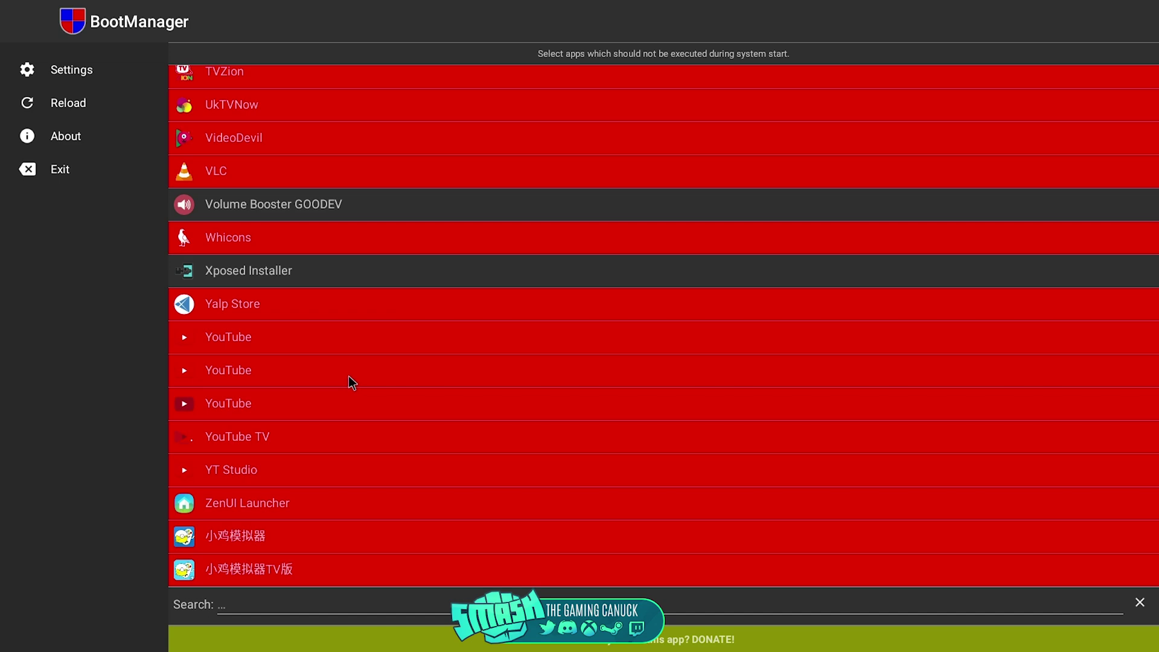
scroll(349, 381, "up", 1)
scroll(349, 381, "up", 3)
scroll(349, 380, "up", 2)
scroll(348, 376, "up", 1)
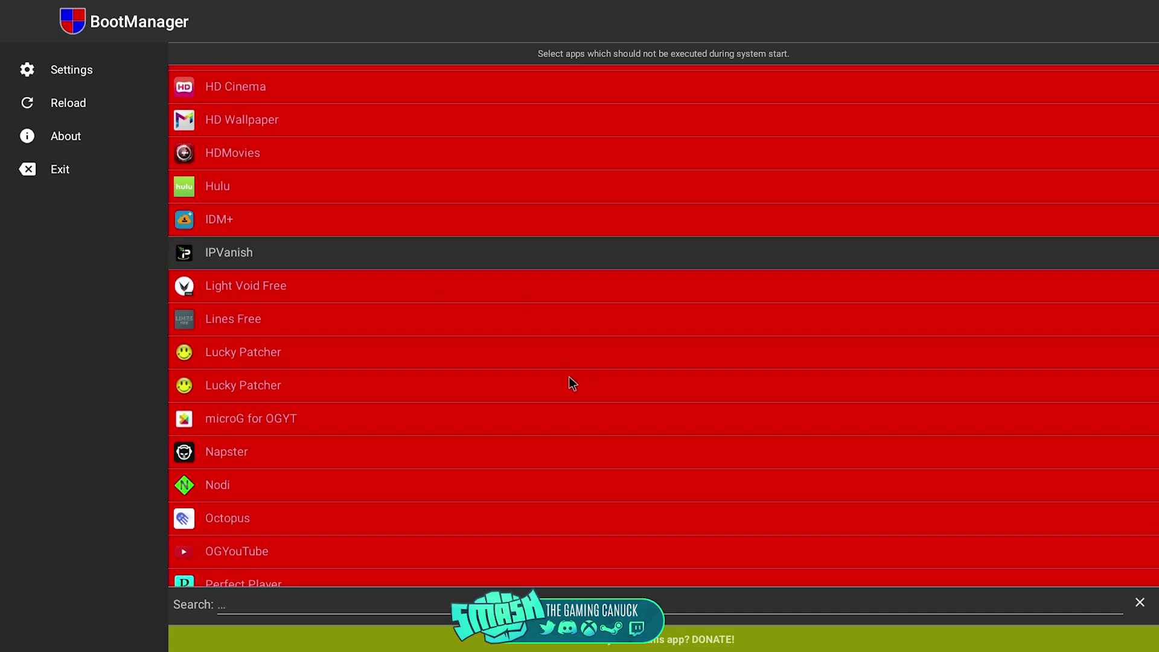
scroll(565, 383, "up", 2)
scroll(563, 387, "up", 5)
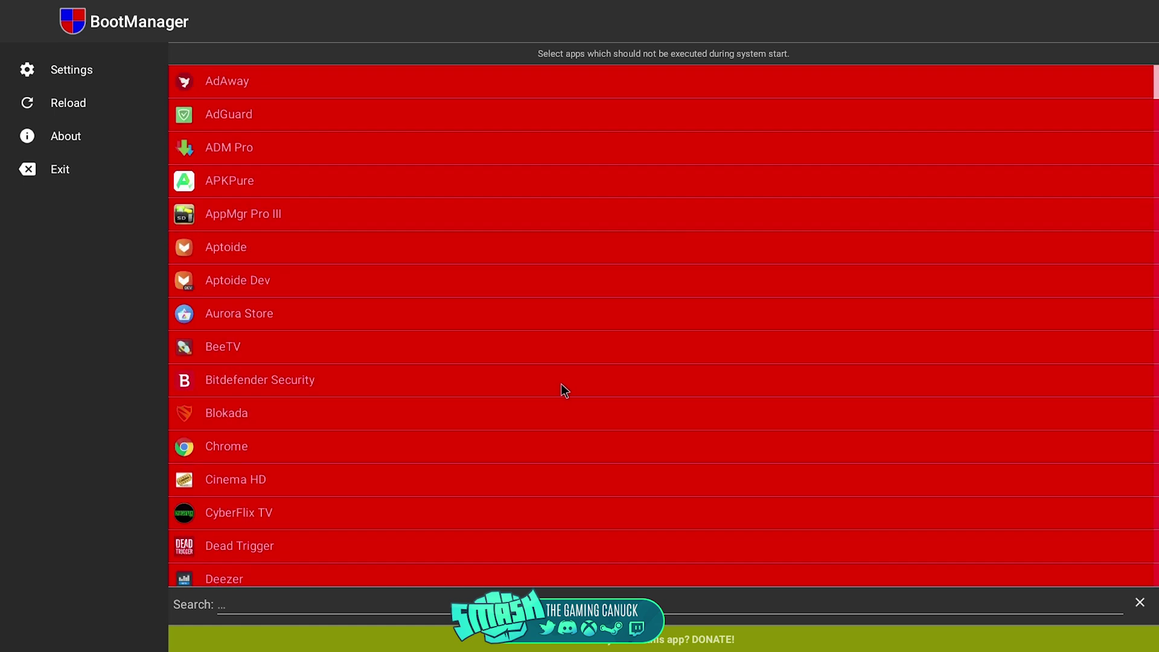
Step: Leave BootManager and bring up the recent apps
left_click(694, 634)
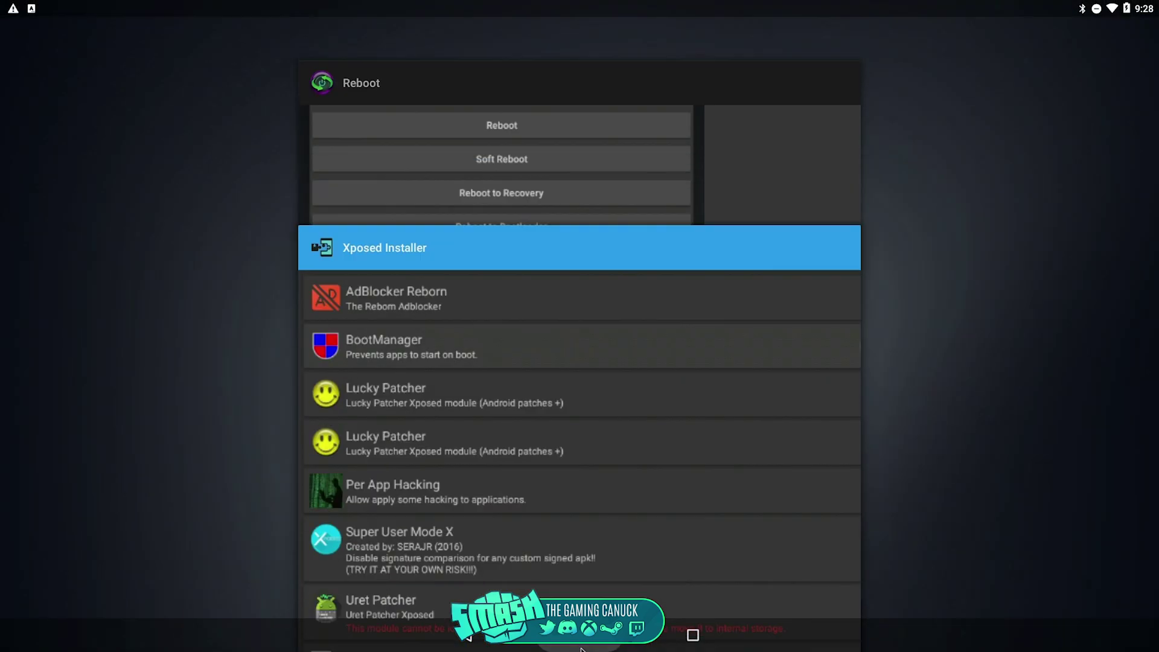
Step: Restart the device with a full reboot from the Reboot app
left_click(580, 634)
left_click(693, 635)
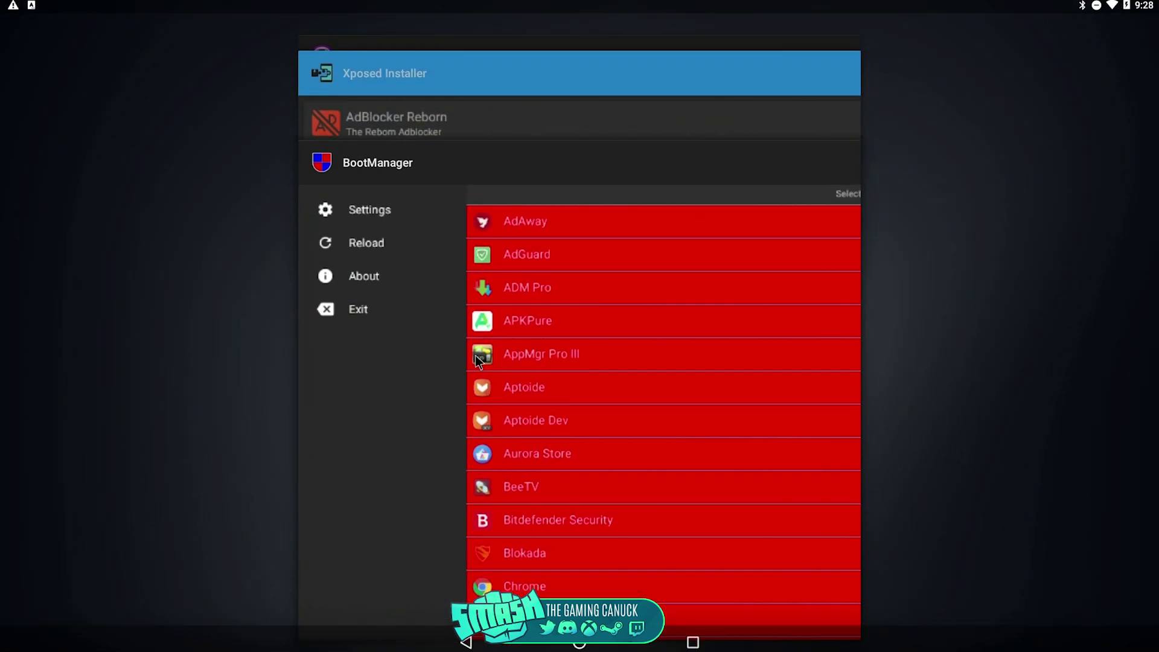
left_click(443, 150)
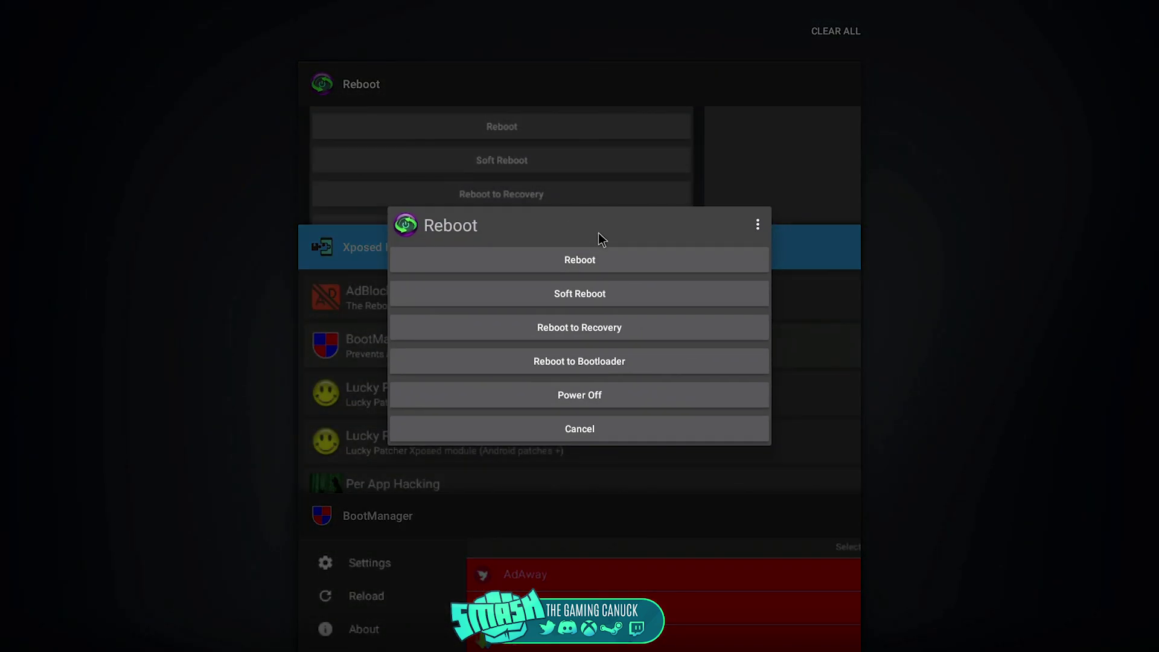
left_click(593, 271)
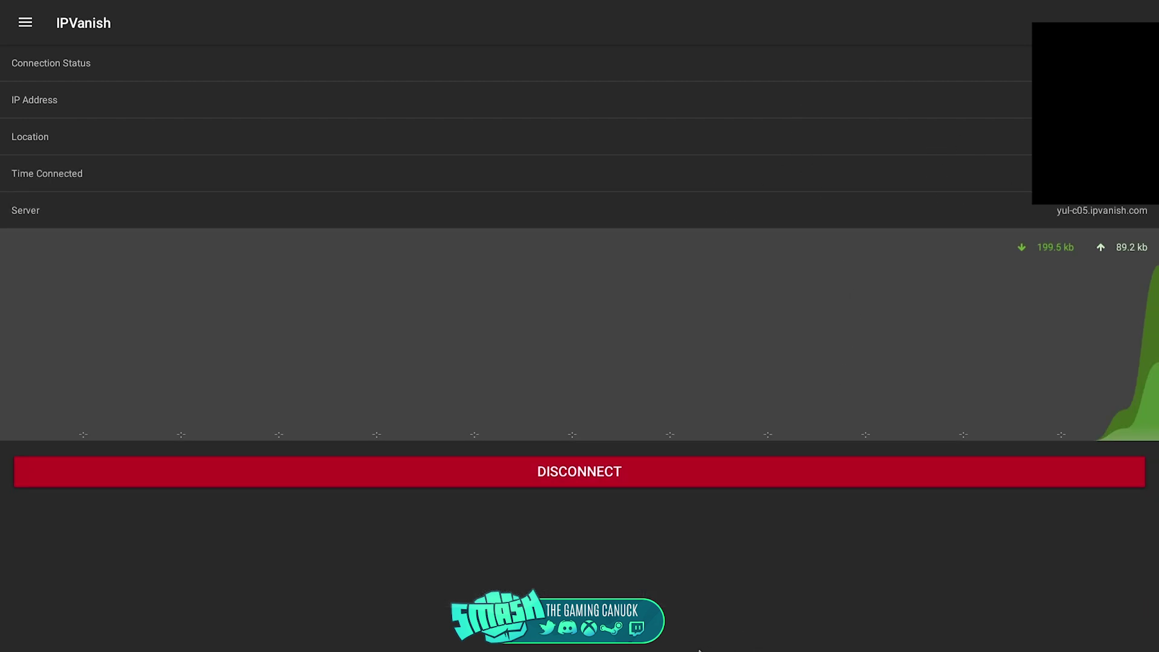
Step: After boot, leave the auto-connected IPVanish and launch BootManager from the app list
right_click(691, 613)
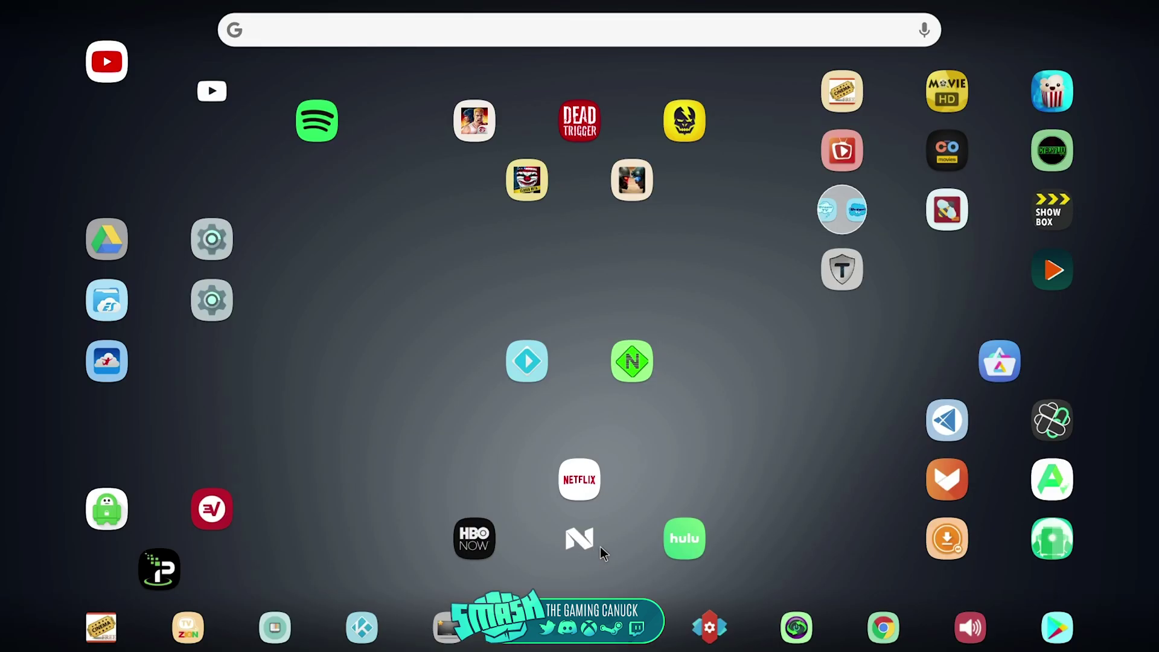
left_click(594, 546)
left_click(801, 485)
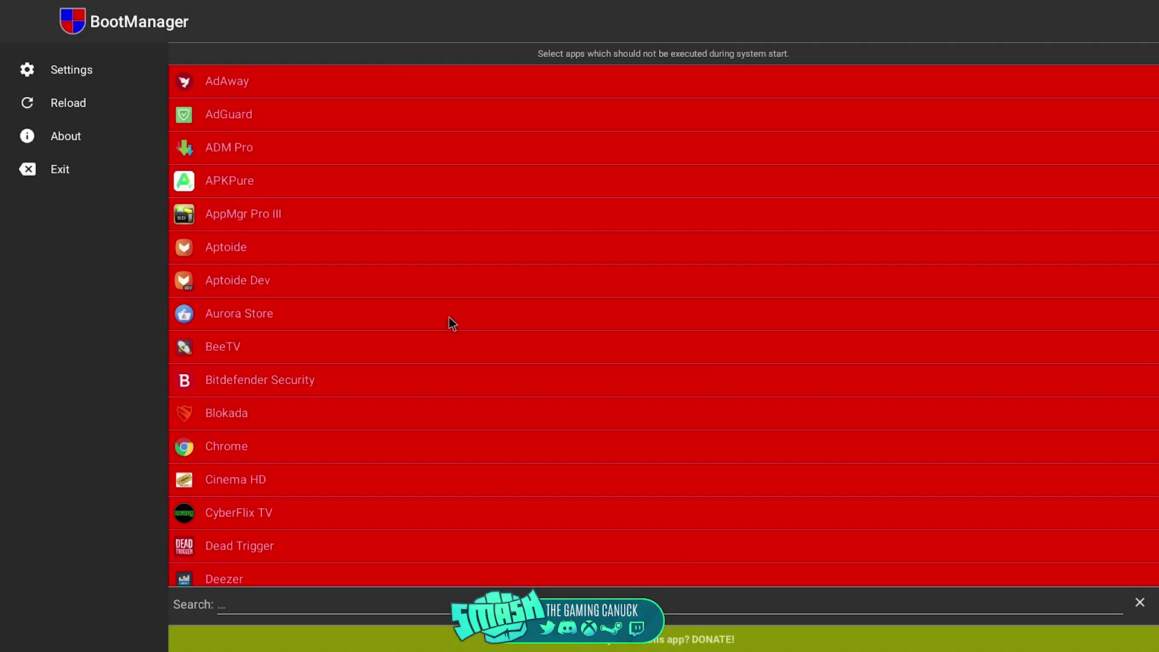
scroll(449, 317, "down", 3)
scroll(365, 403, "down", 5)
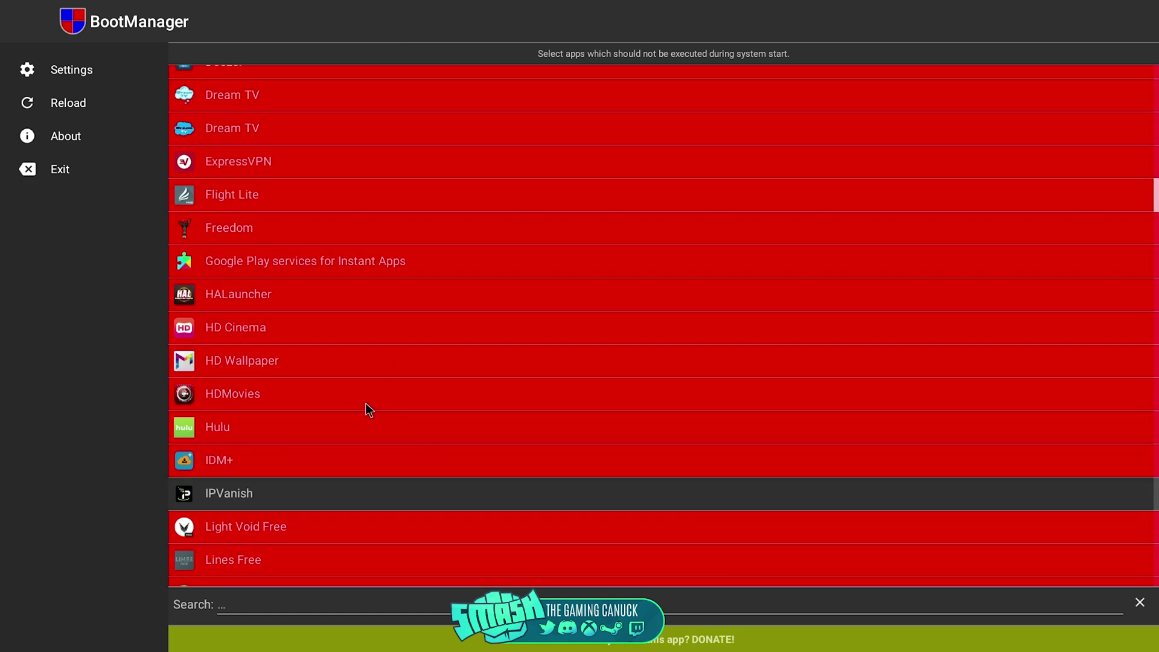
scroll(322, 493, "up", 10)
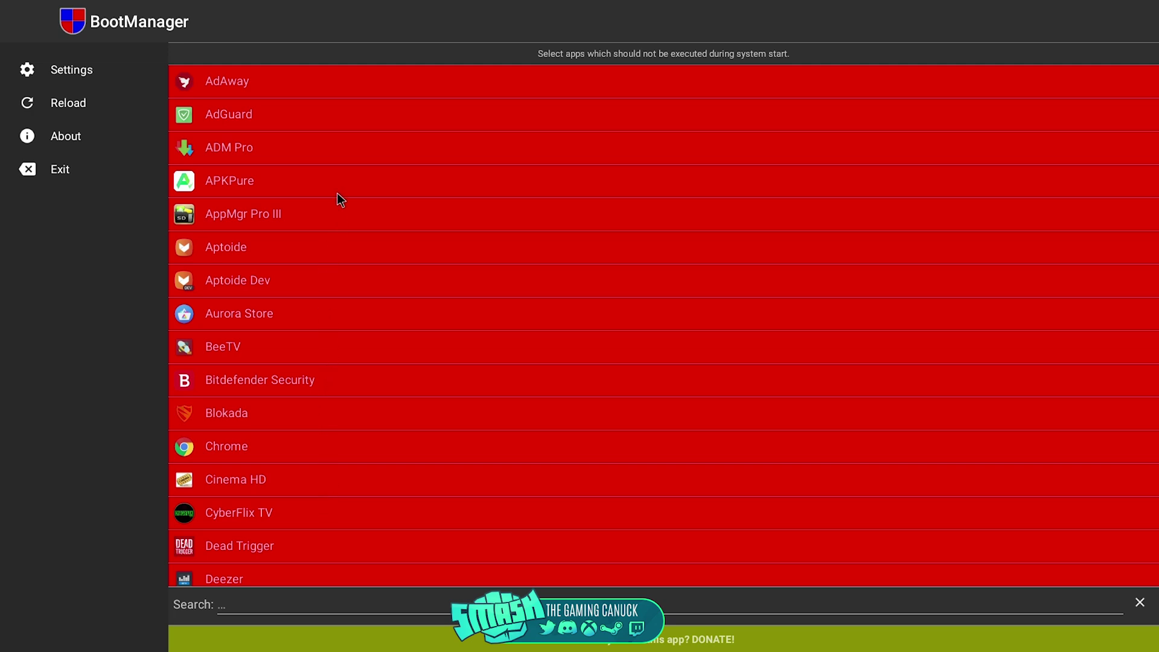
scroll(300, 85, "down", 1)
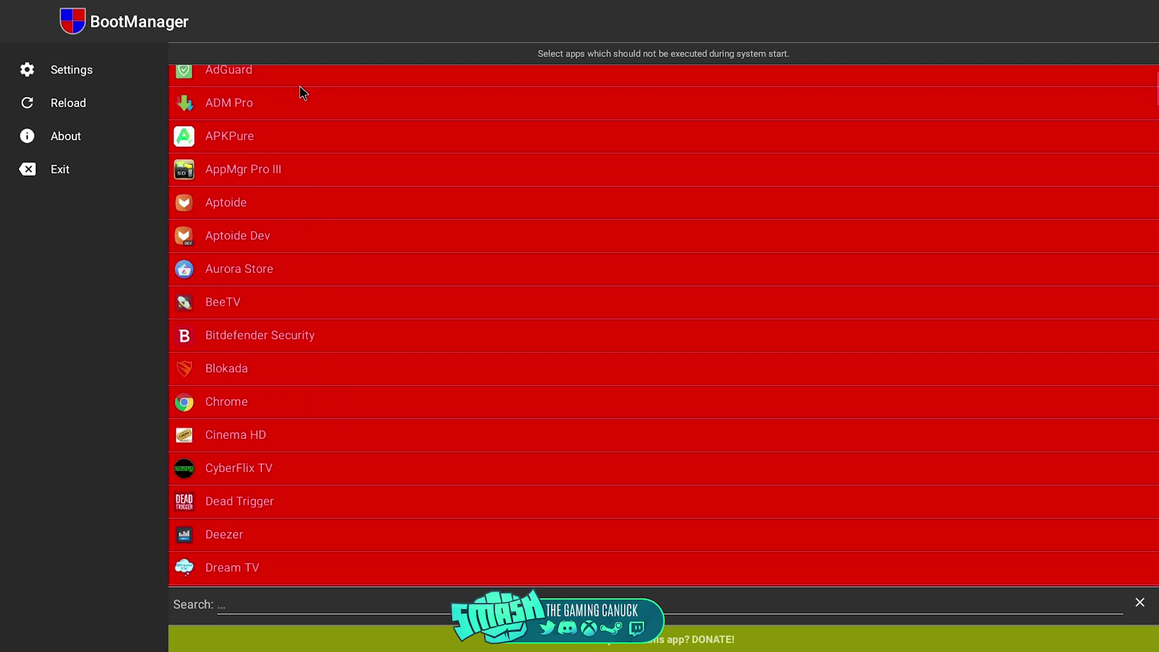
scroll(298, 466, "down", 3)
scroll(298, 472, "down", 4)
scroll(298, 472, "down", 3)
scroll(297, 478, "down", 2)
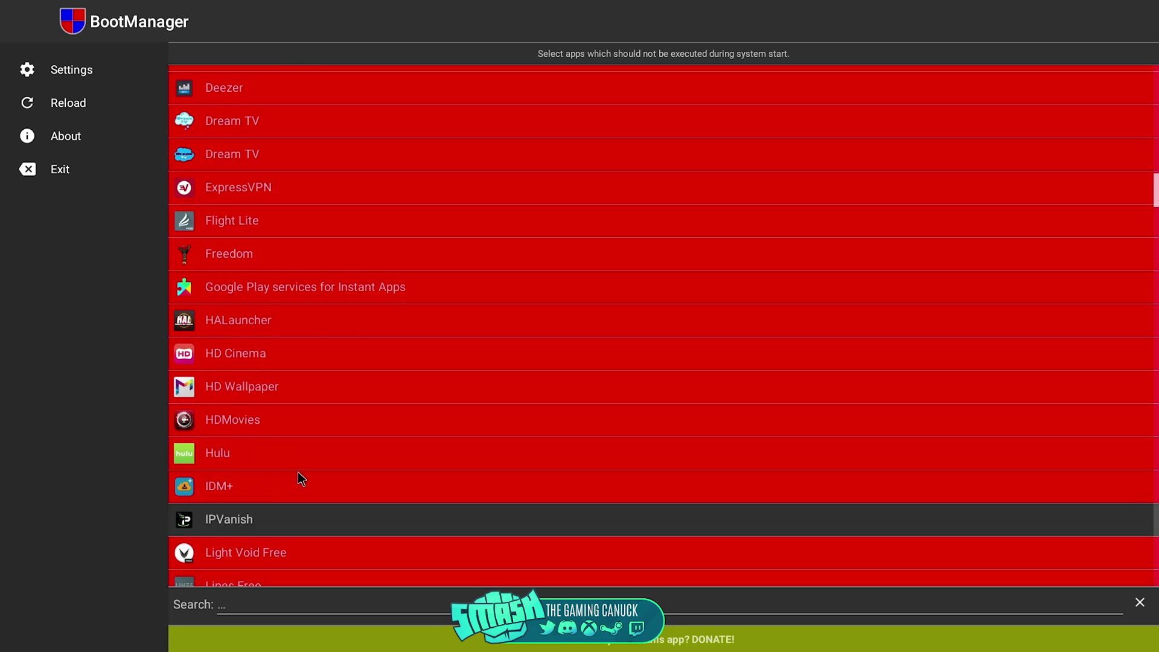
Step: Block IPVanish from starting at boot and bring up the recent apps
left_click(302, 513)
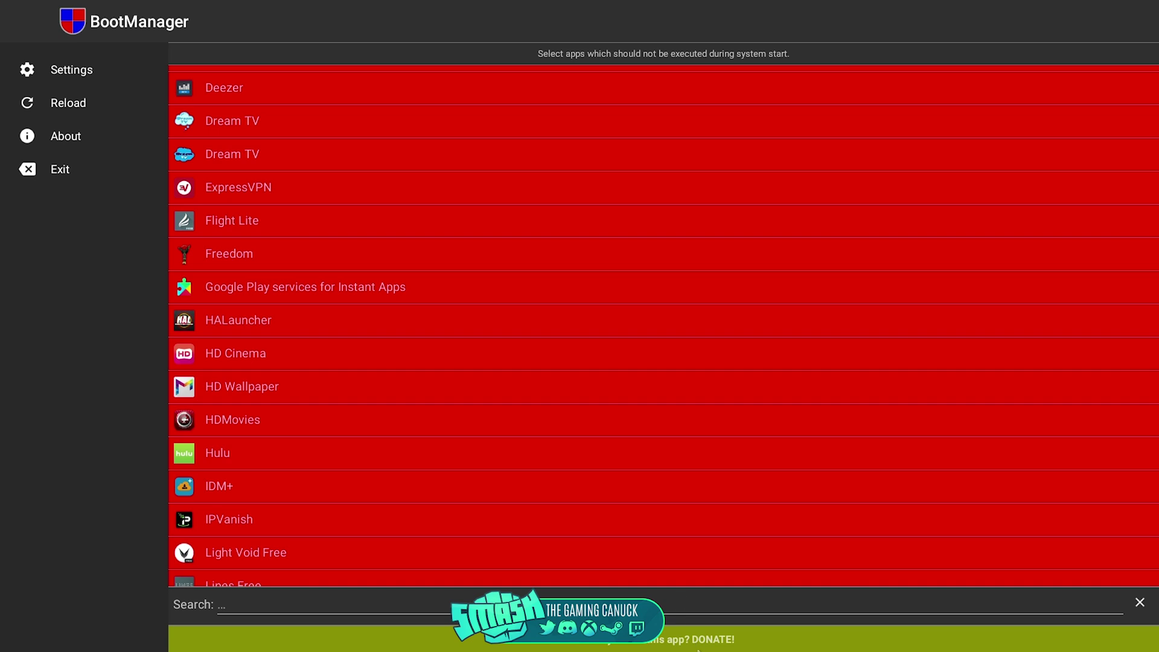
left_click(694, 631)
Step: Dismiss BootManager from Recents, clear the app-stopped alert, and fully reboot the device
left_click_drag(833, 407, 616, 462)
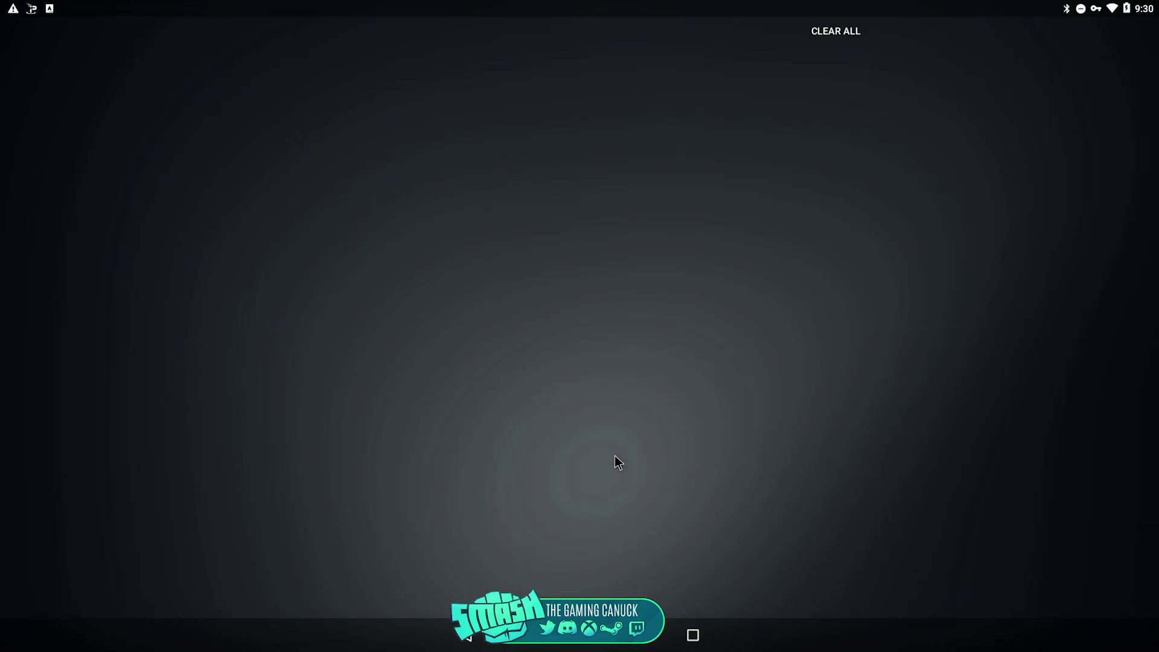
left_click(796, 628)
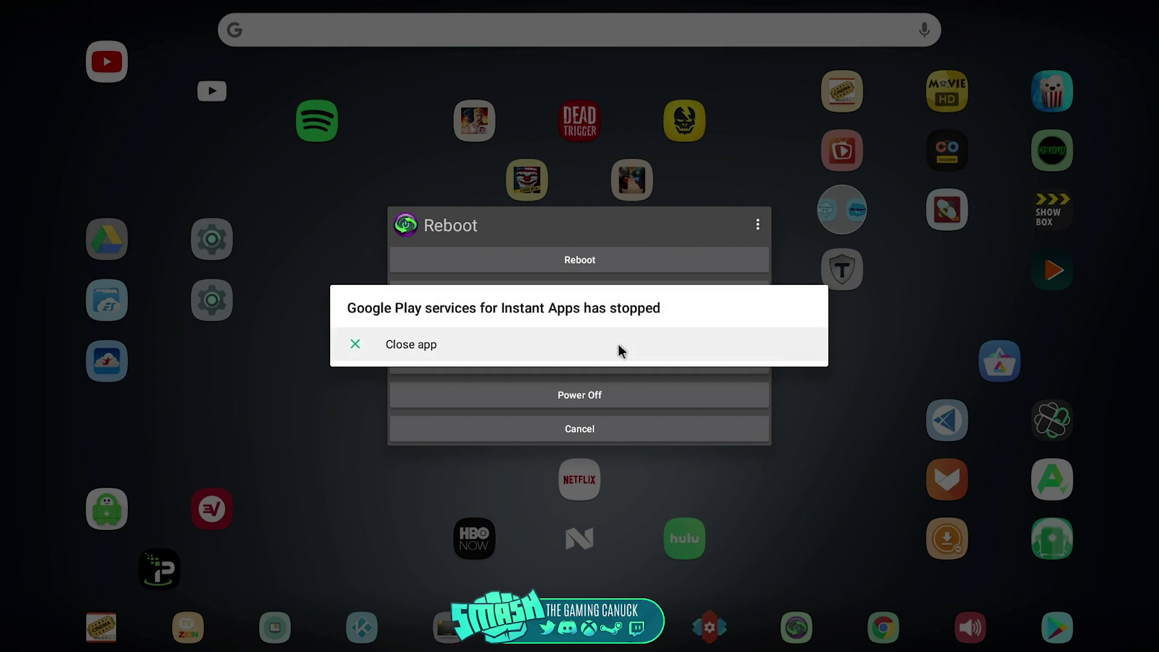
left_click(544, 352)
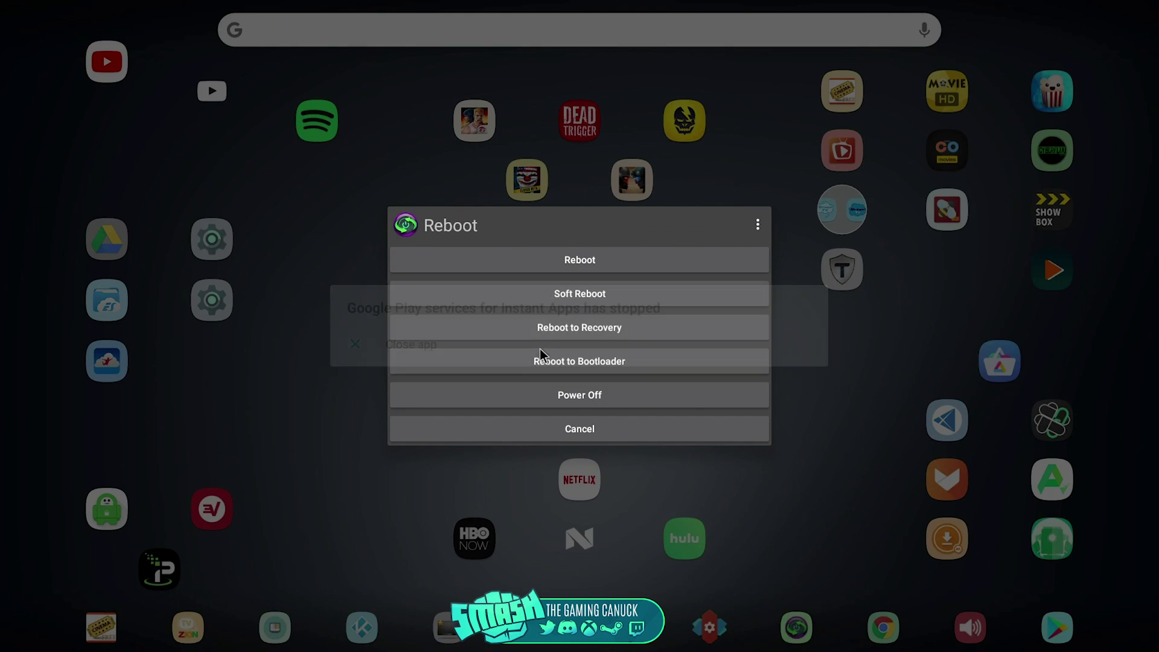
left_click(655, 260)
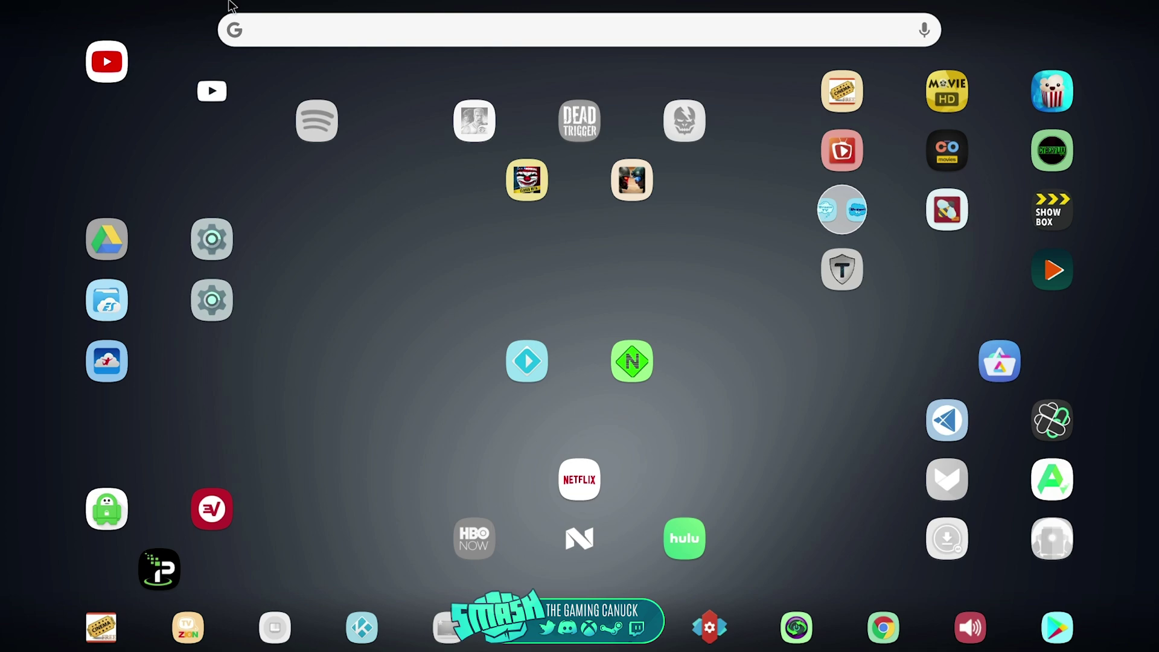
Step: Check the post-boot notifications, close them, and launch BootManager from the app drawer
left_click_drag(233, 4, 238, 51)
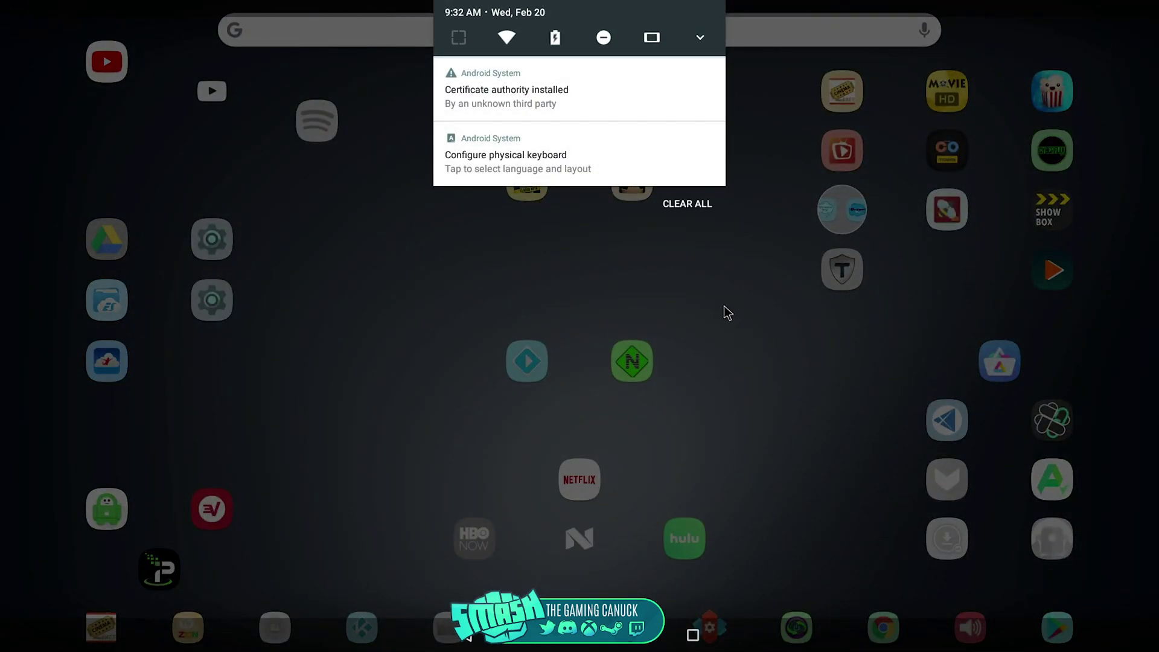
left_click(724, 312)
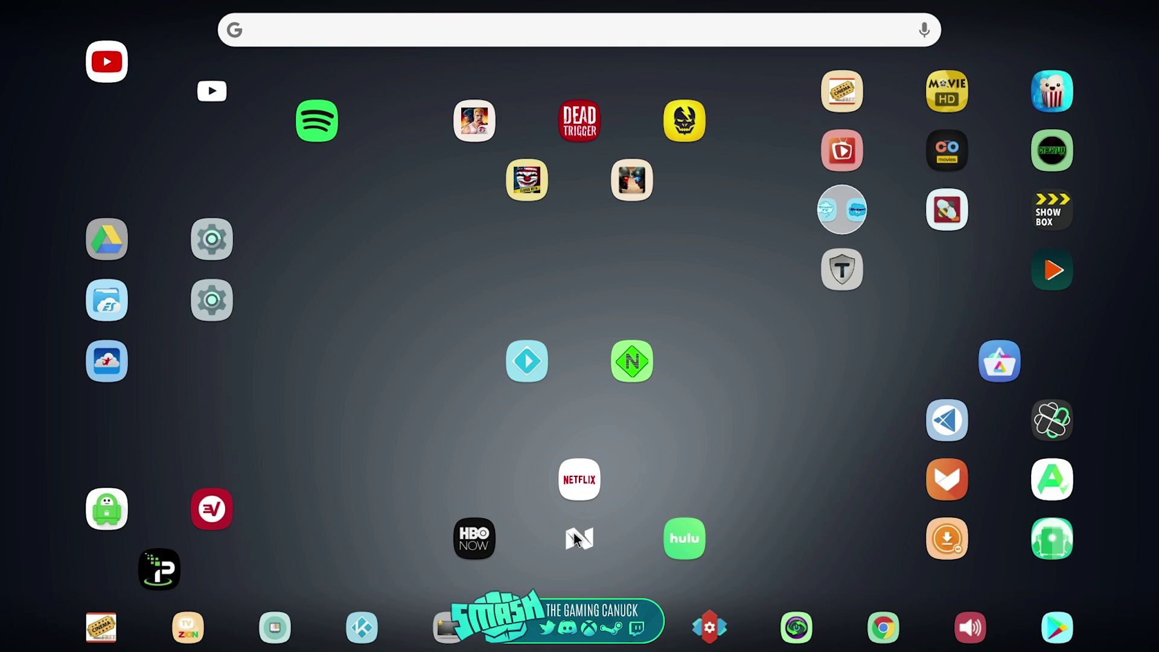
left_click_drag(576, 539, 820, 438)
left_click(822, 457)
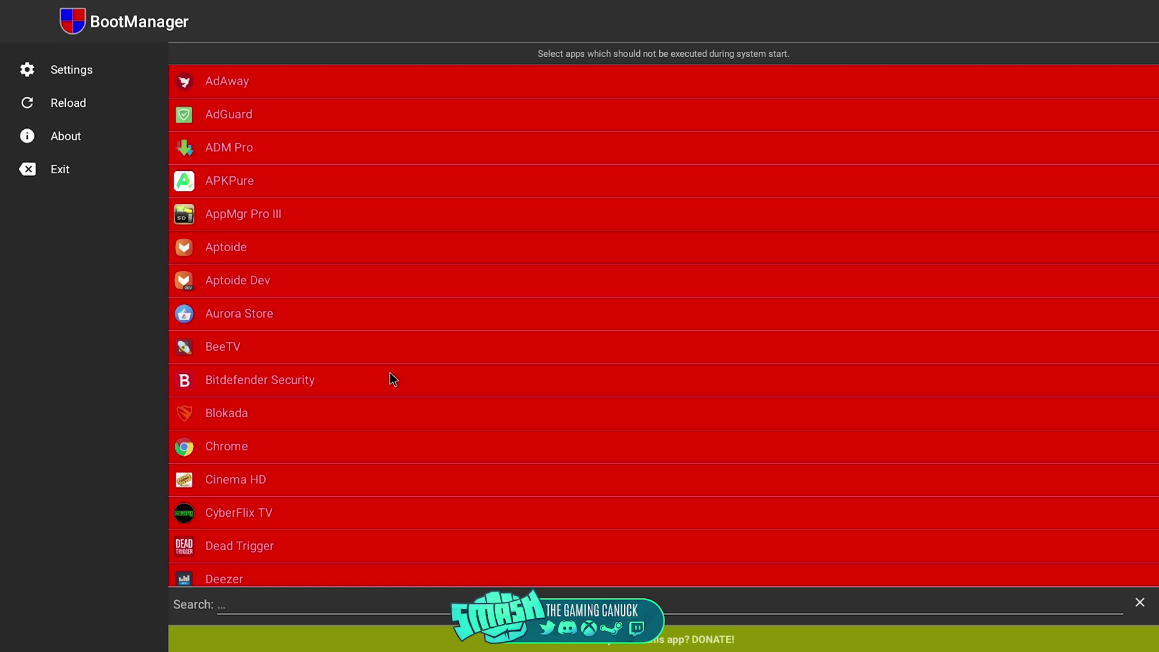
scroll(396, 376, "down", 3)
scroll(402, 381, "down", 2)
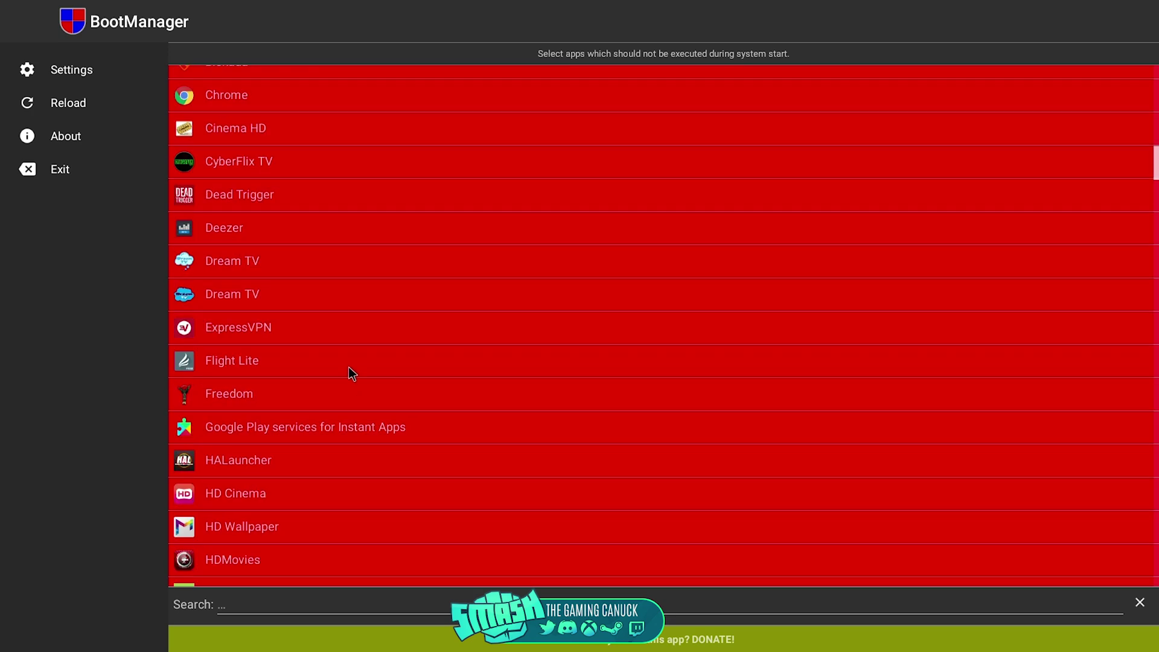
scroll(353, 376, "down", 1)
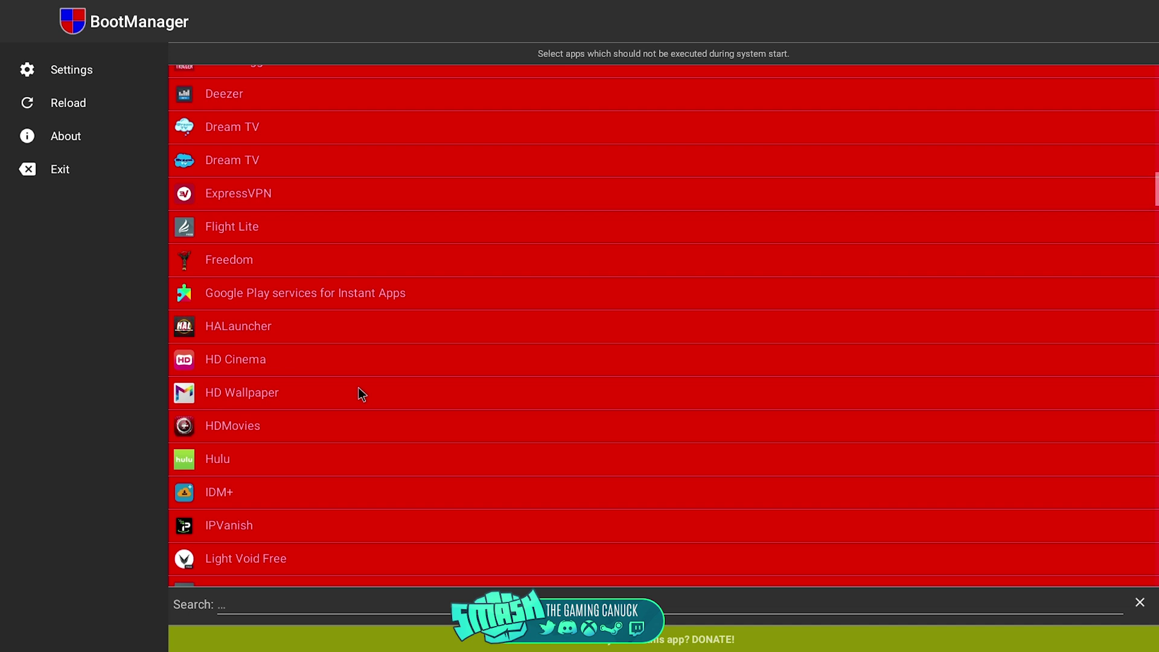